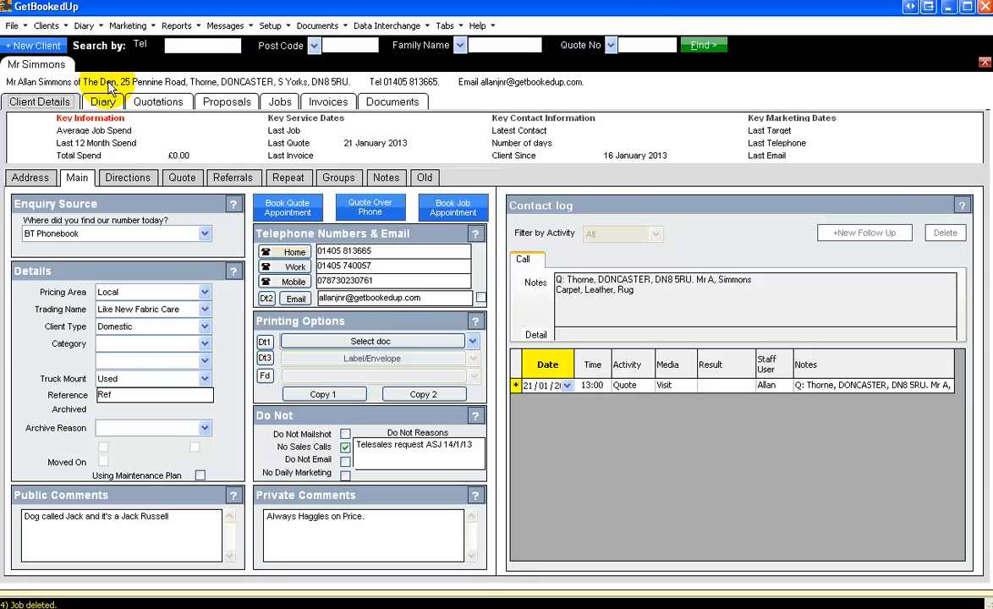
Add a new job to the client's job summary and select it.
click(279, 103)
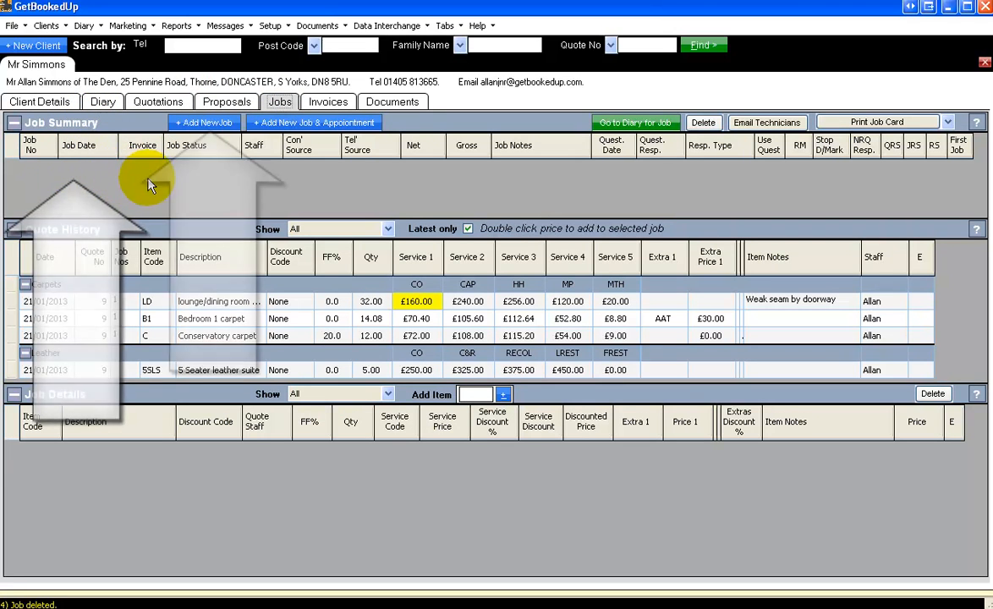
click(204, 123)
click(45, 170)
Examine the new job's date, invoice, status, staff, contact source, telephone source, net and gross fields.
click(90, 178)
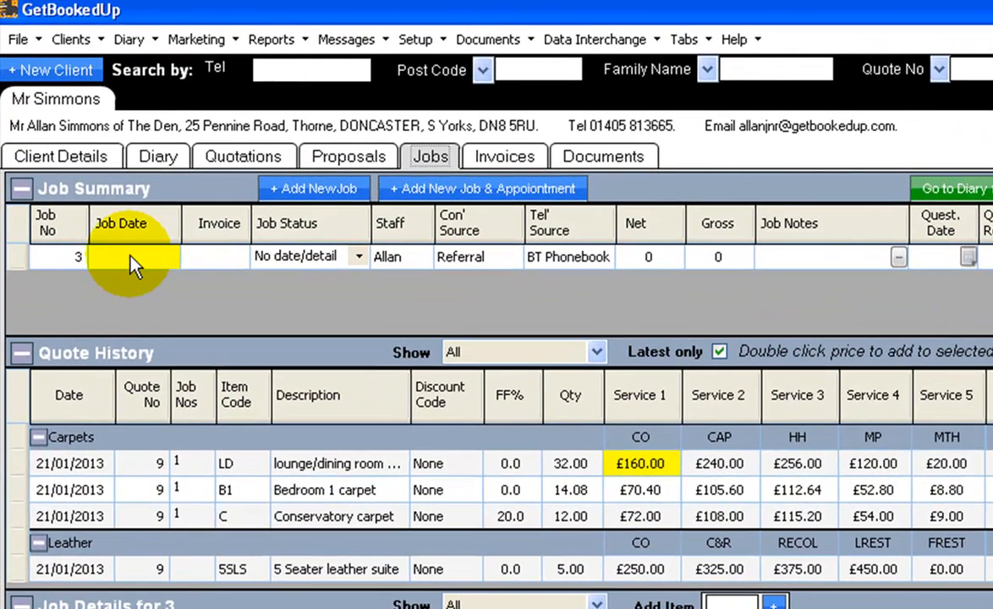
click(215, 258)
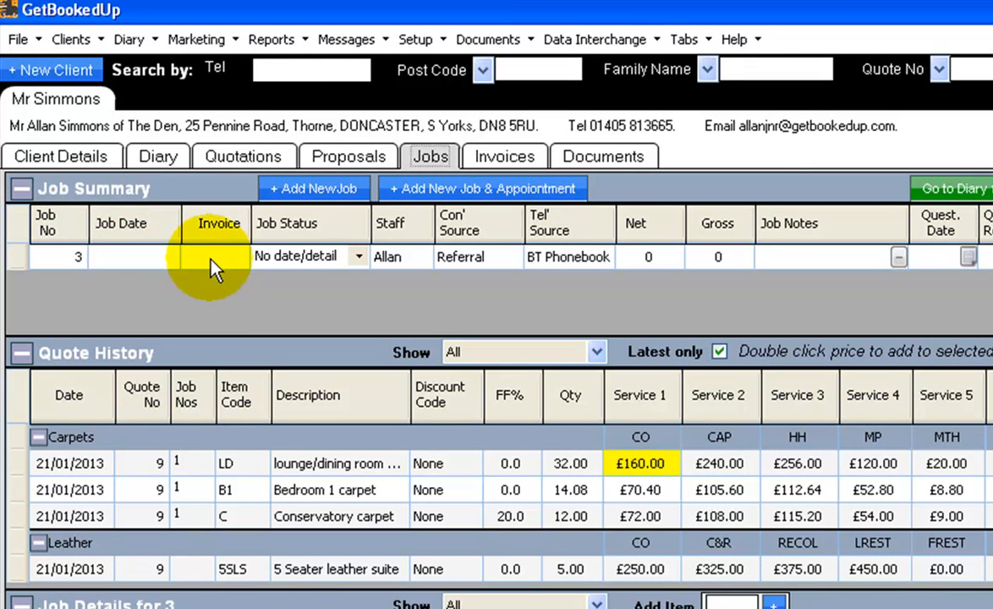
click(321, 263)
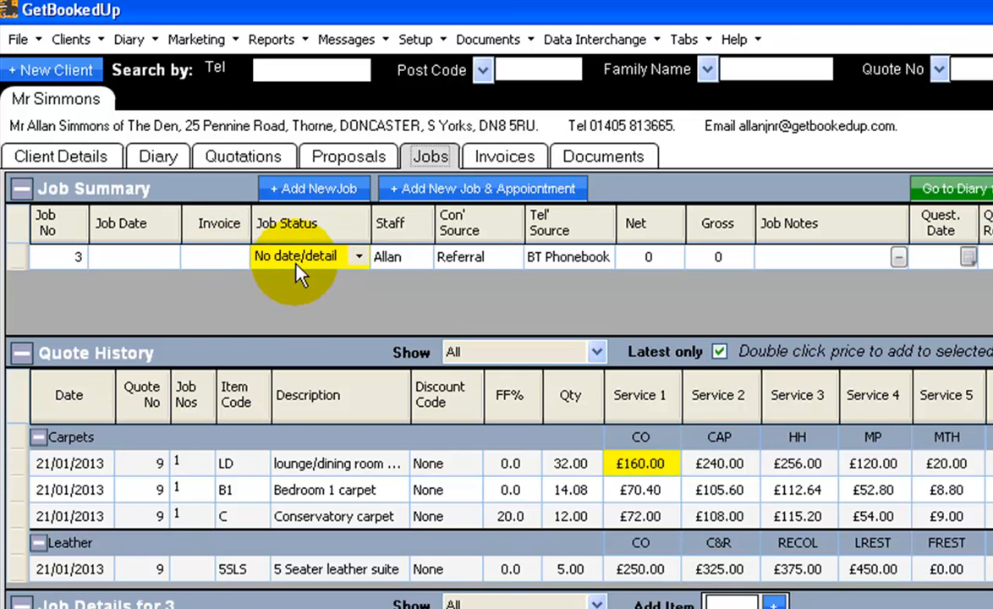
click(390, 259)
click(482, 260)
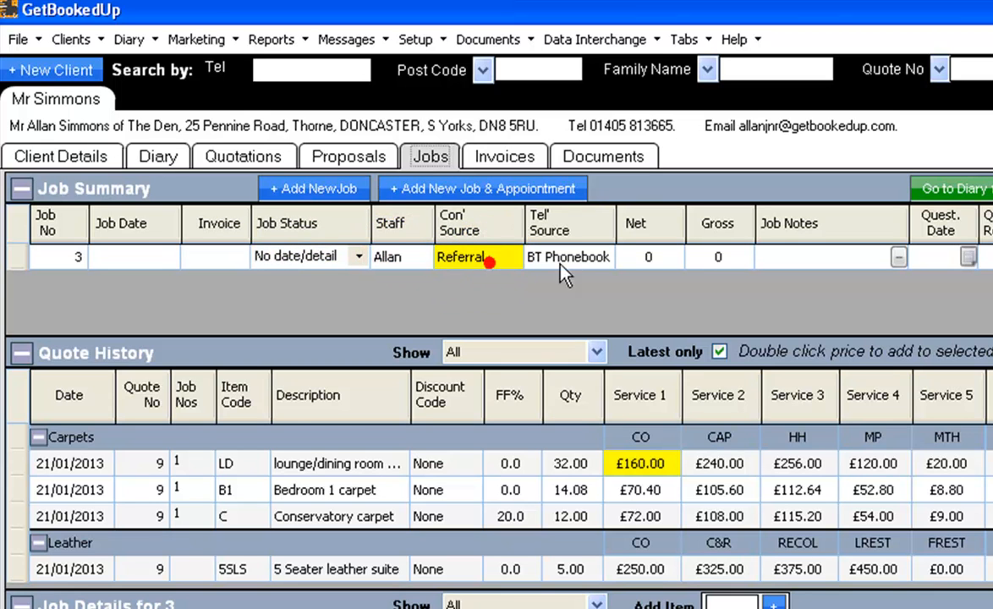
click(578, 268)
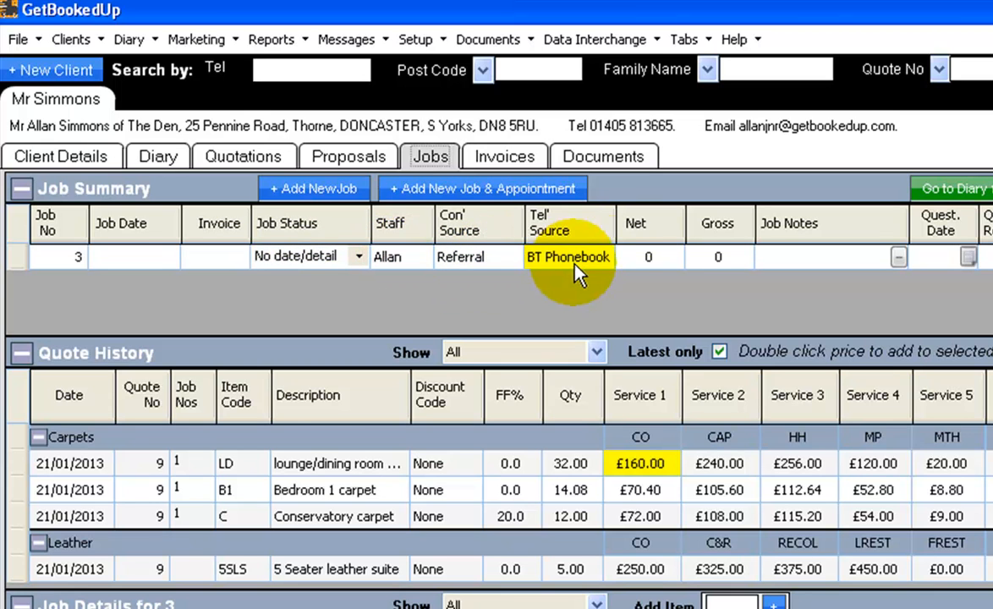
click(655, 265)
click(728, 261)
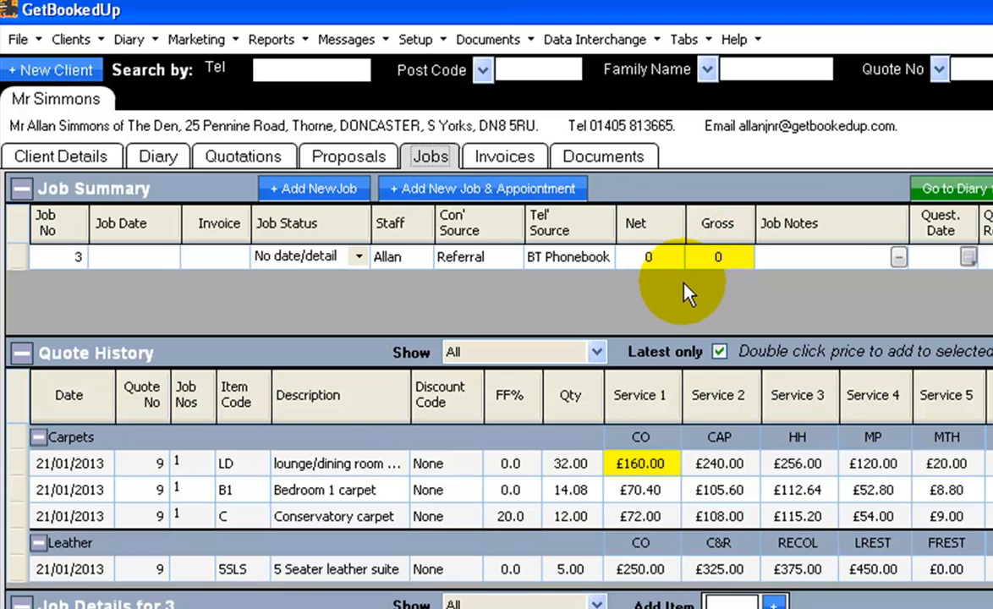
Enter the job note "Please collect kjey from No 34." for the new job.
click(824, 262)
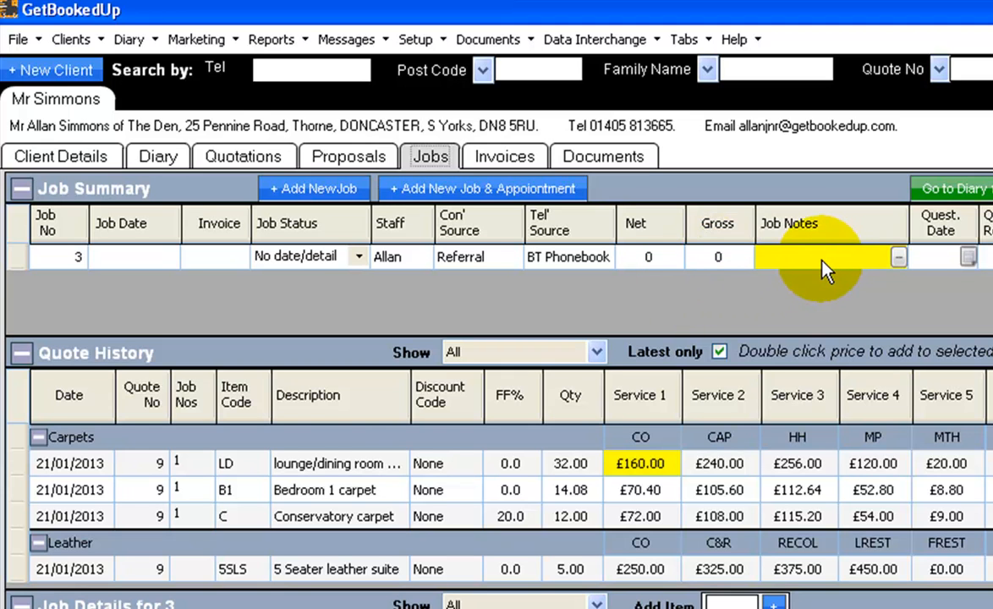
click(899, 258)
click(714, 169)
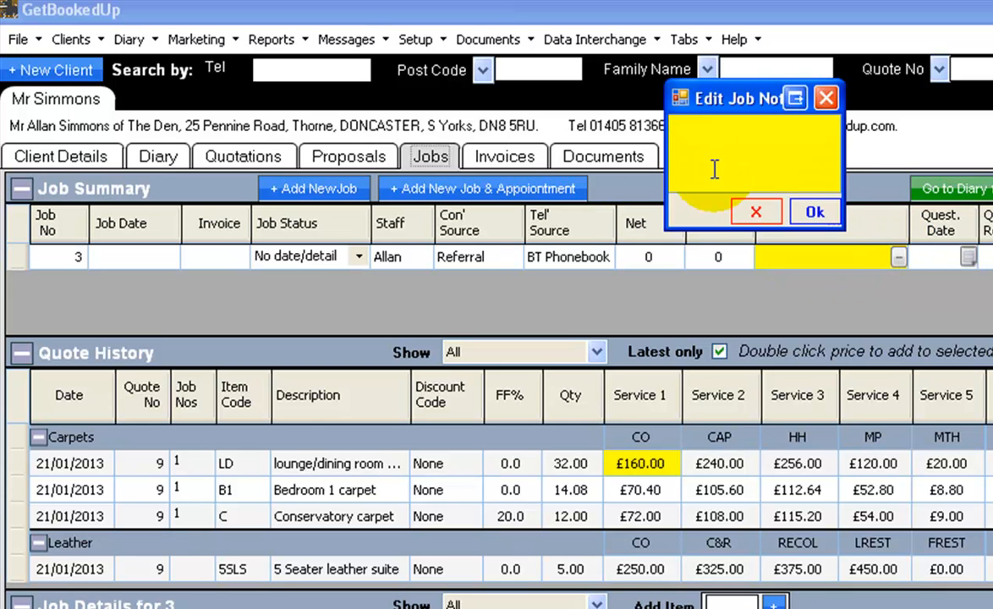
text(Please collect kjey from No 34.)
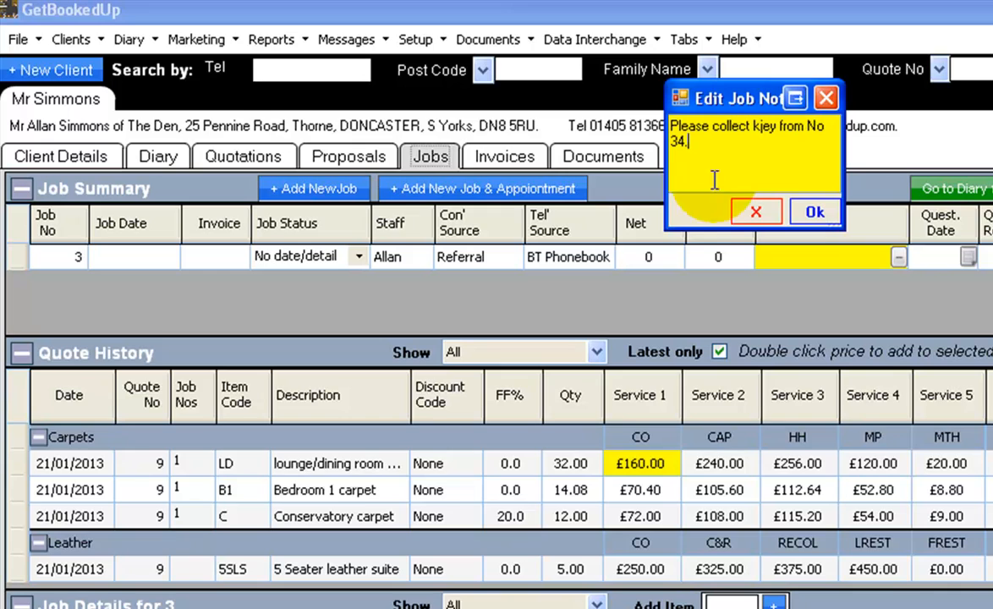
click(810, 210)
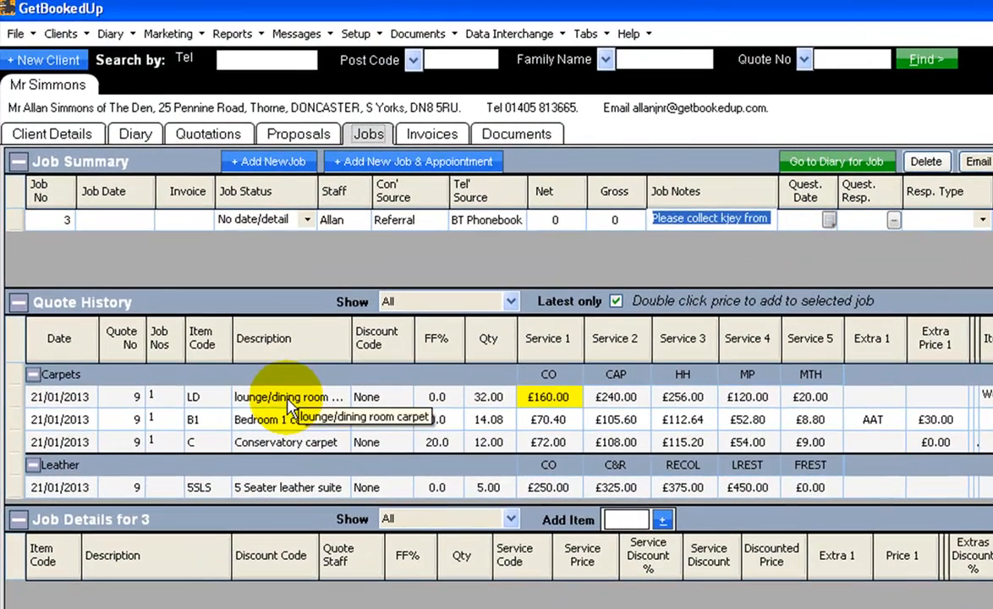
Add the quoted lounge/dining room carpet to the job at its £240.00 CAP service price.
click(288, 404)
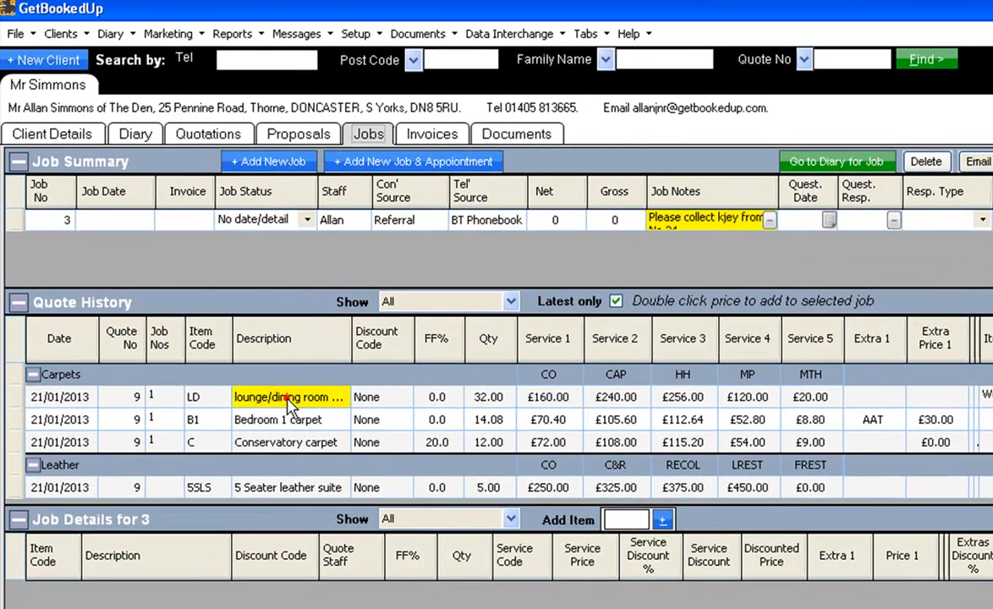
click(16, 399)
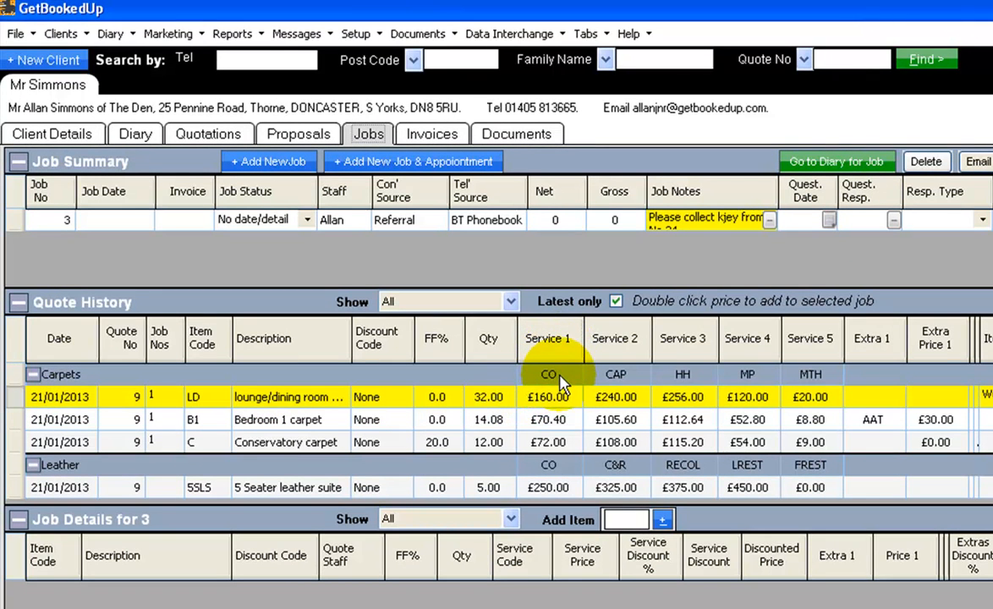
click(555, 397)
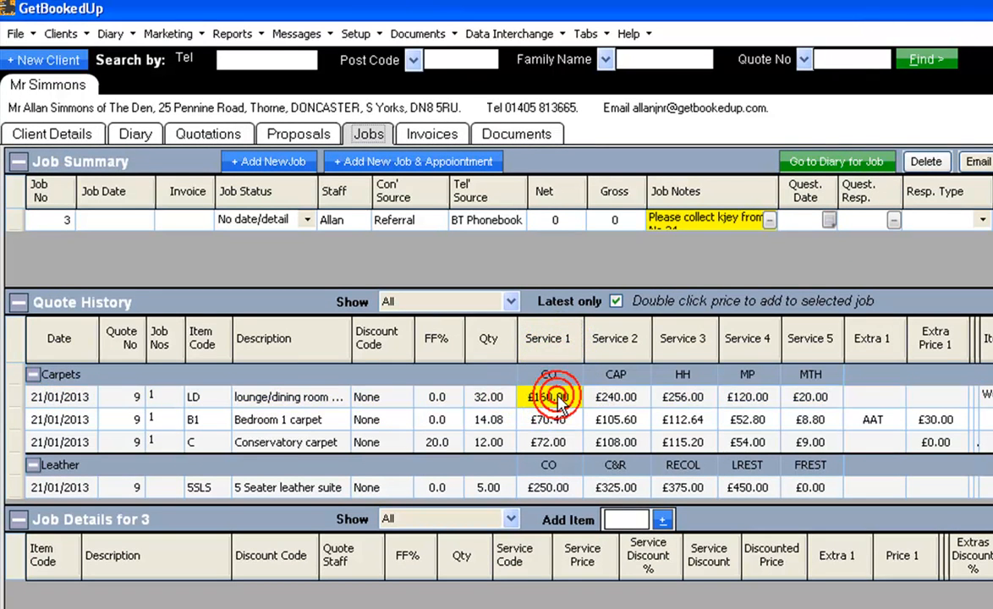
click(621, 399)
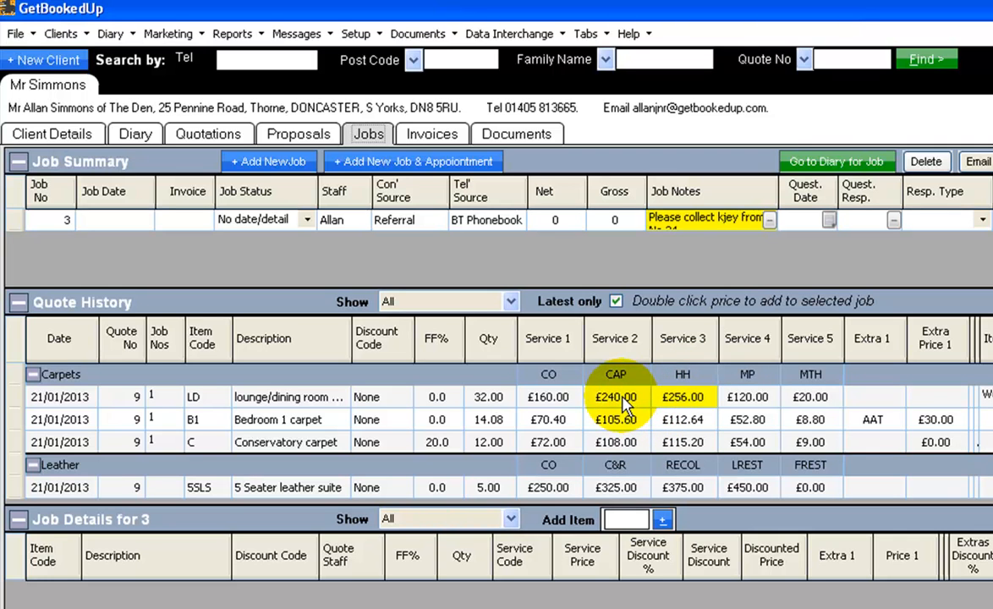
click(621, 399)
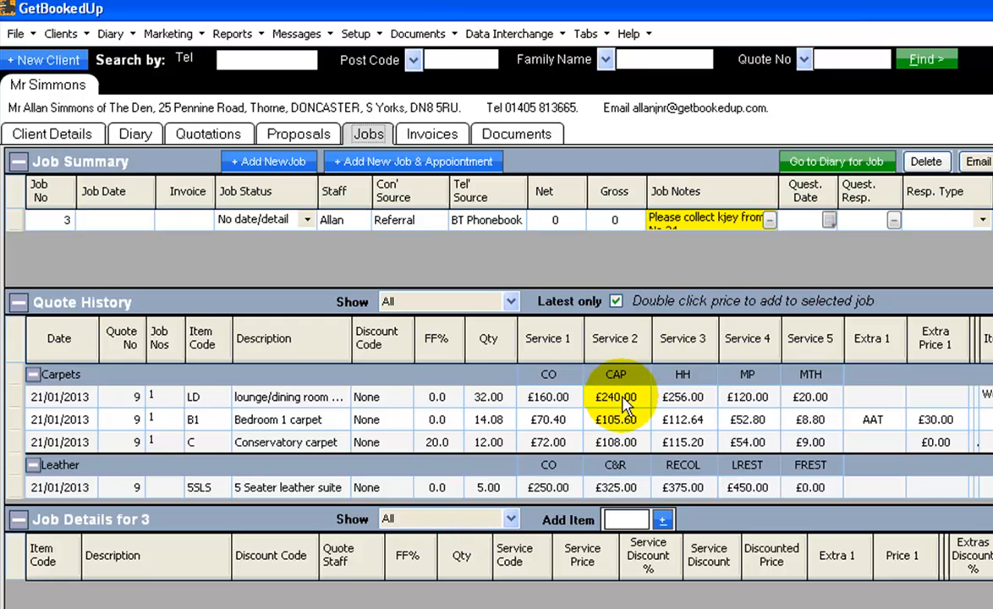
click(627, 378)
click(621, 398)
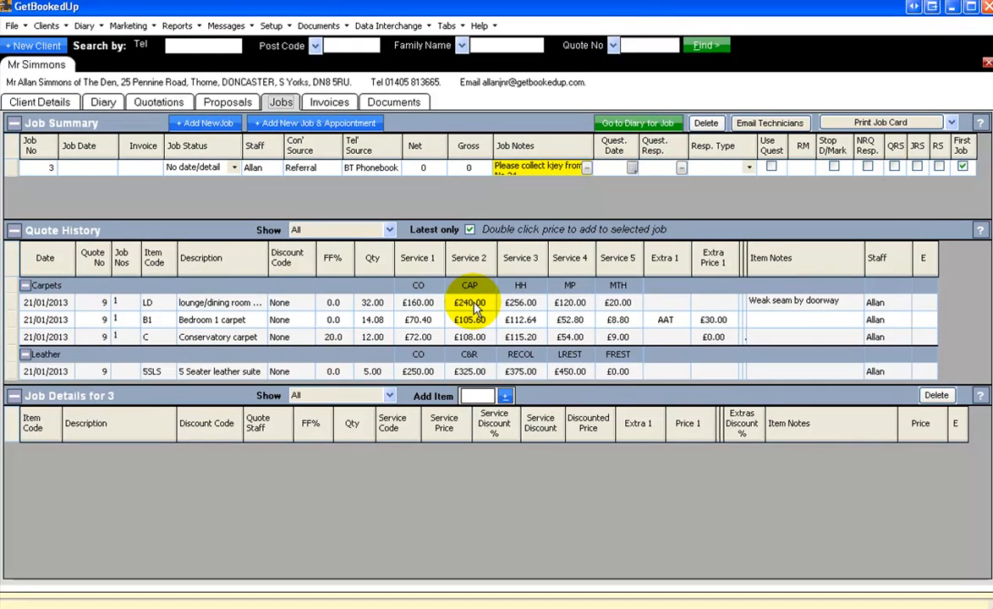
double_click(473, 306)
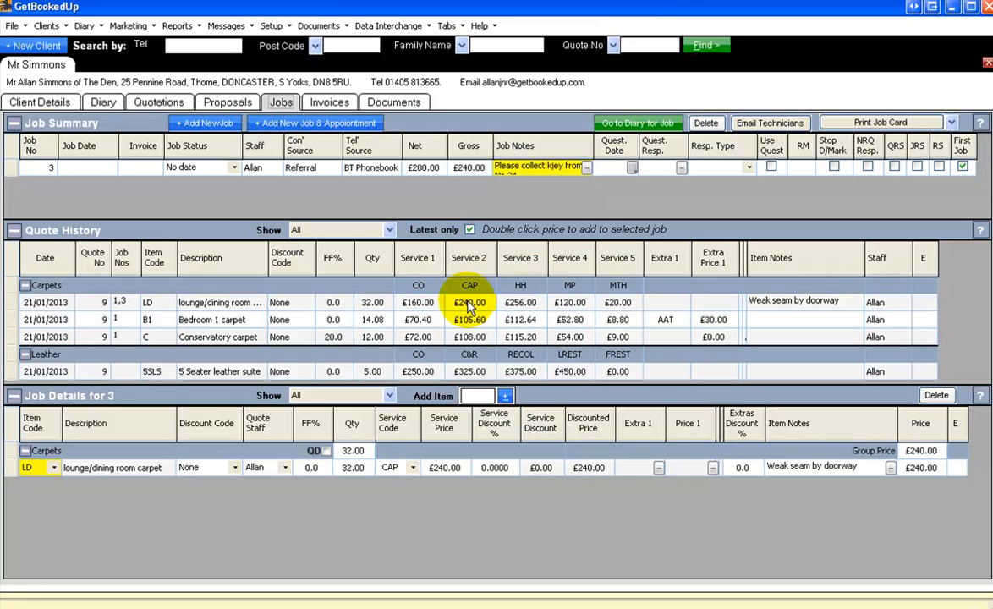
Add the quoted Bedroom 1 carpet to the job at its £70.40 CO price and check the gross total.
click(423, 320)
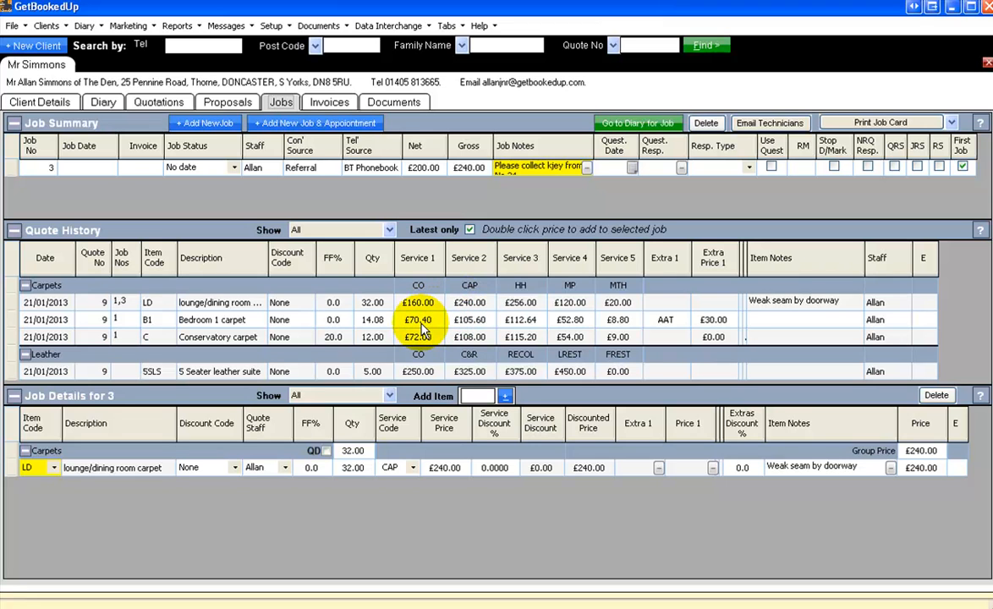
double_click(424, 324)
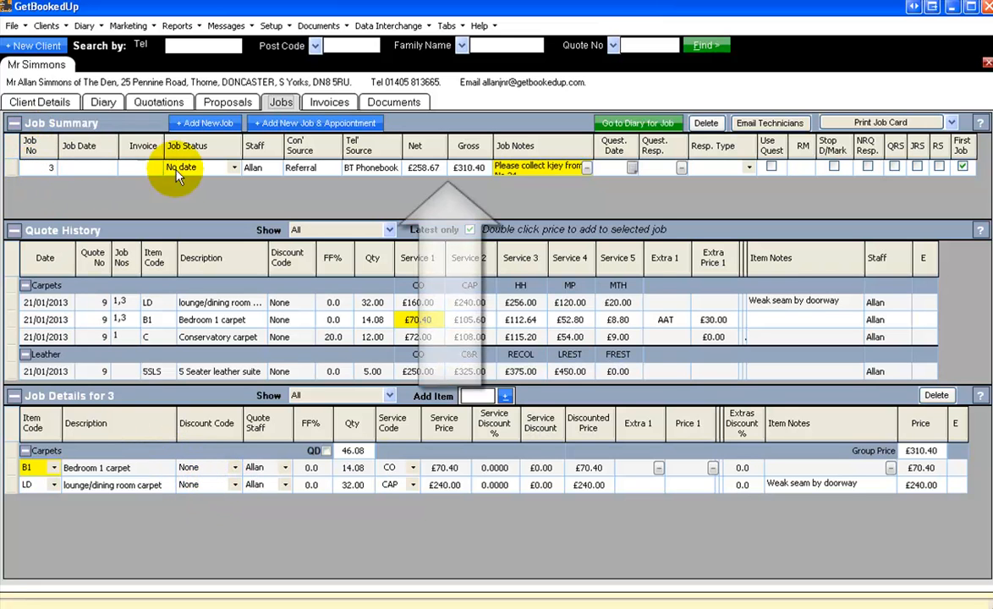
click(464, 169)
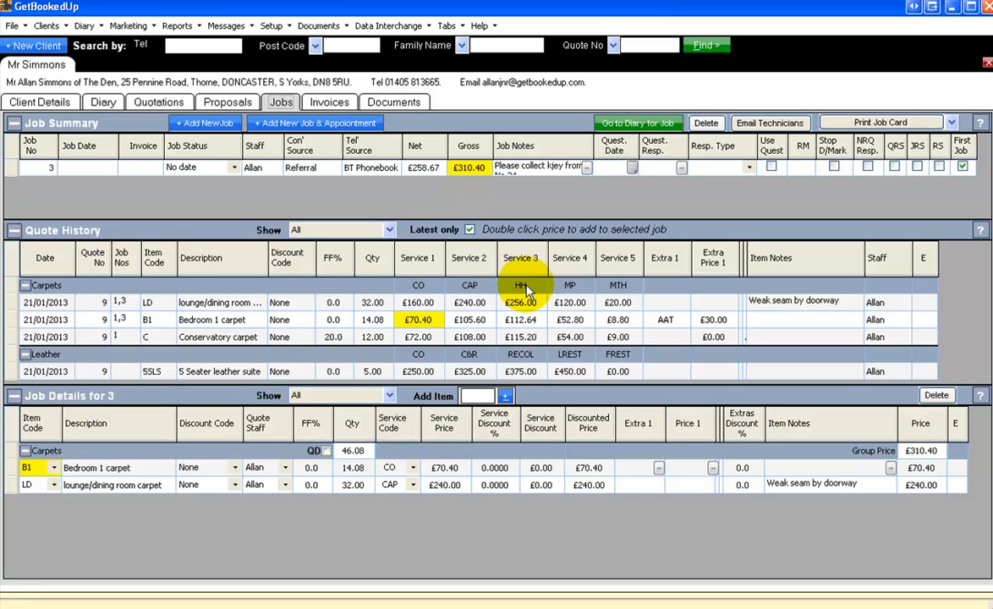
Add the conservatory carpet at its £115.20 HH price and the 5 seater leather suite at its £250.00 CO price to the job.
click(520, 337)
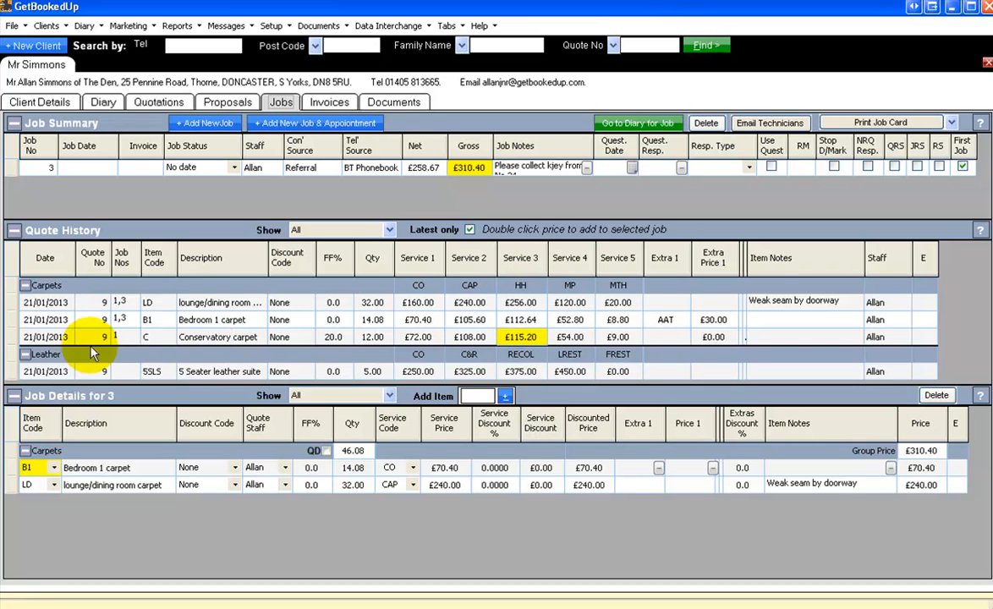
click(508, 320)
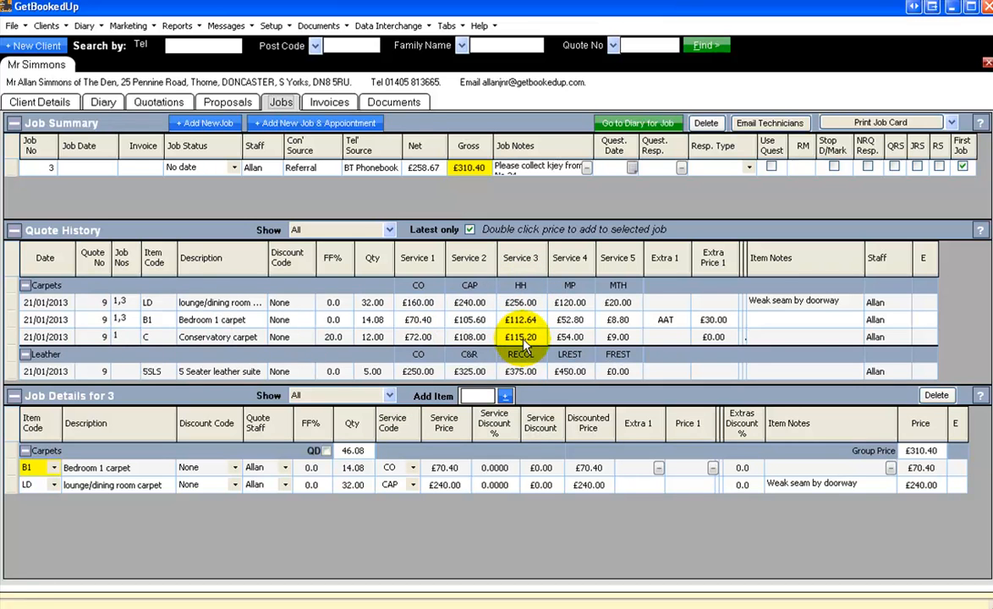
double_click(520, 337)
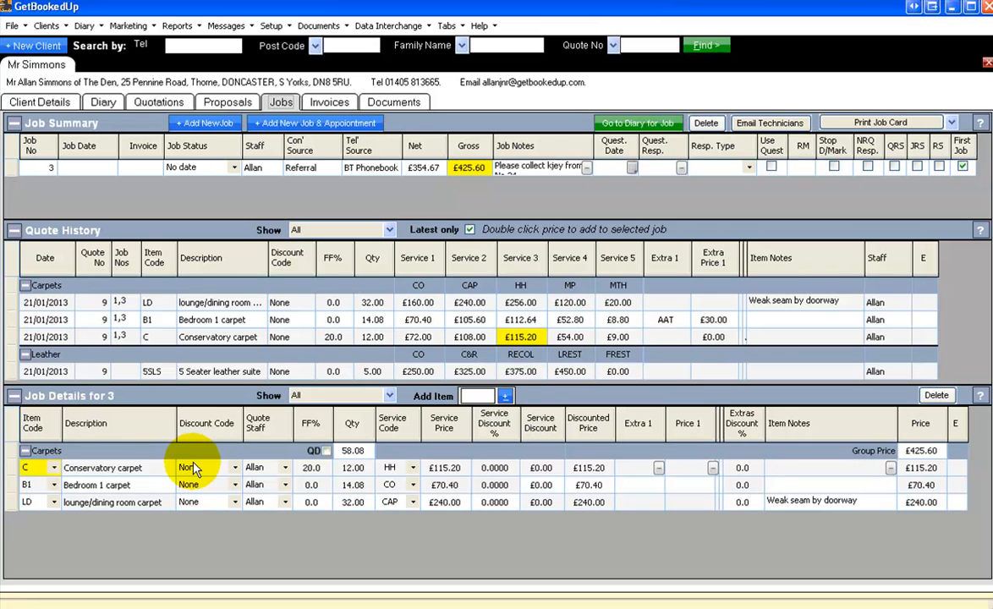
click(16, 372)
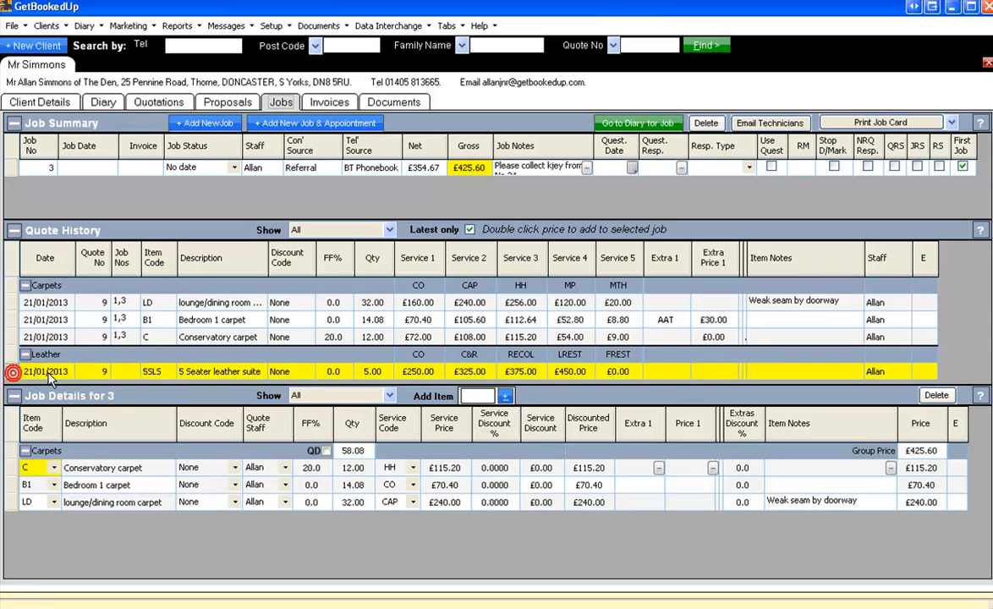
double_click(420, 377)
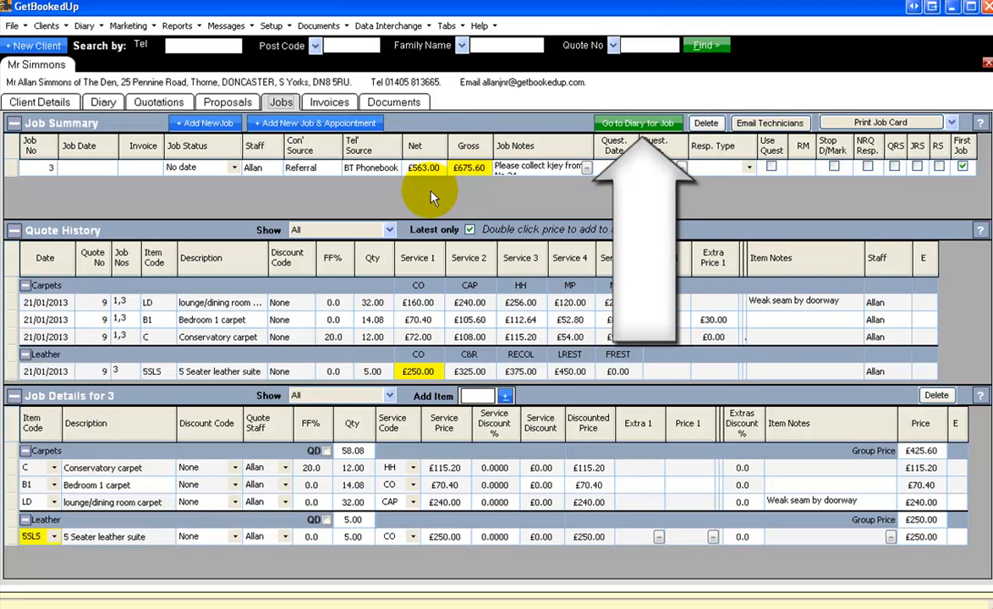
Book the job in the diary as a fixed appointment on Monday 21/01/2013 from 09:00 to 13:00.
click(634, 124)
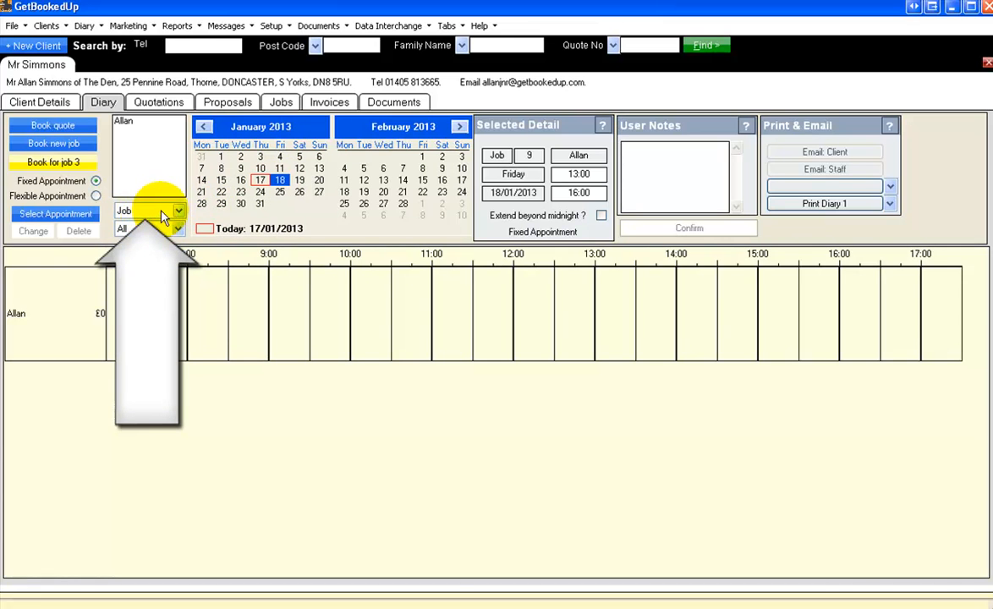
click(203, 193)
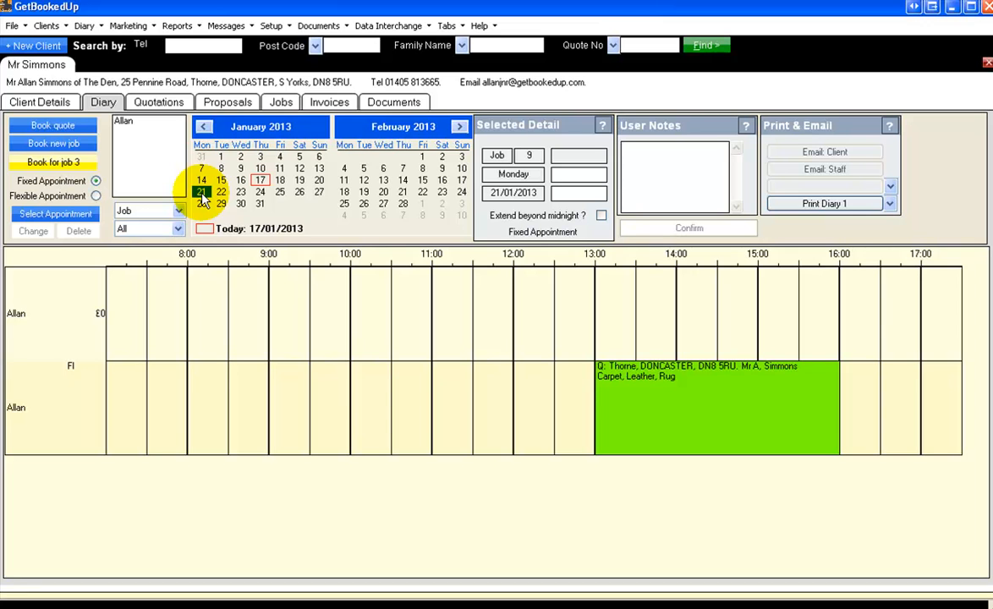
click(269, 321)
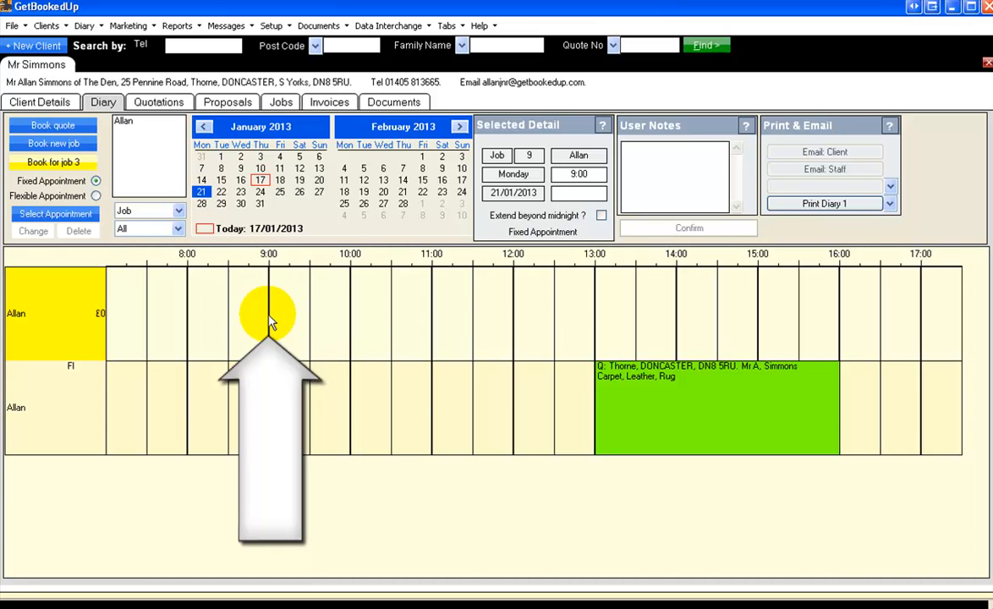
drag(269, 322, 592, 313)
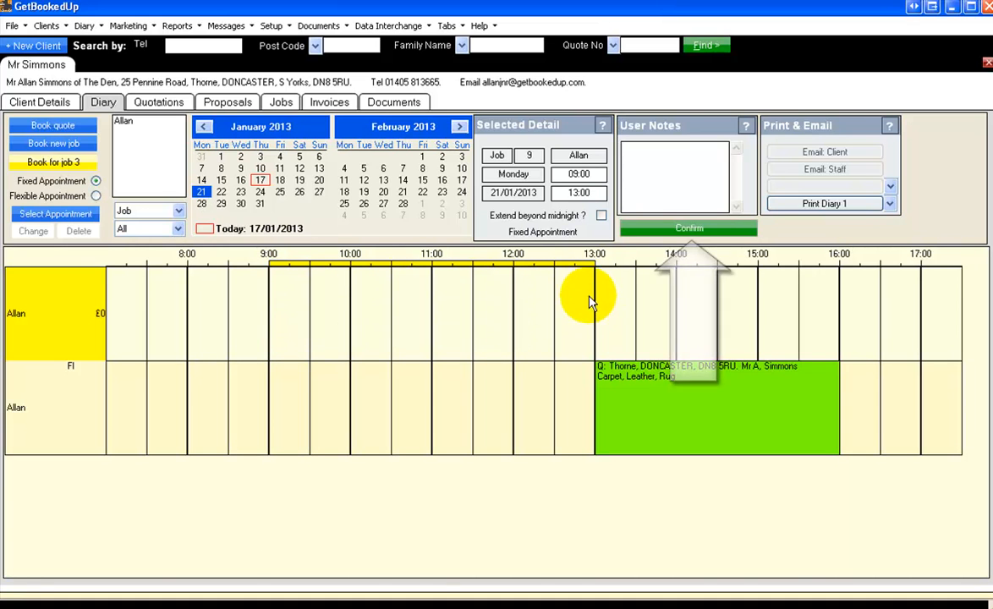
click(667, 231)
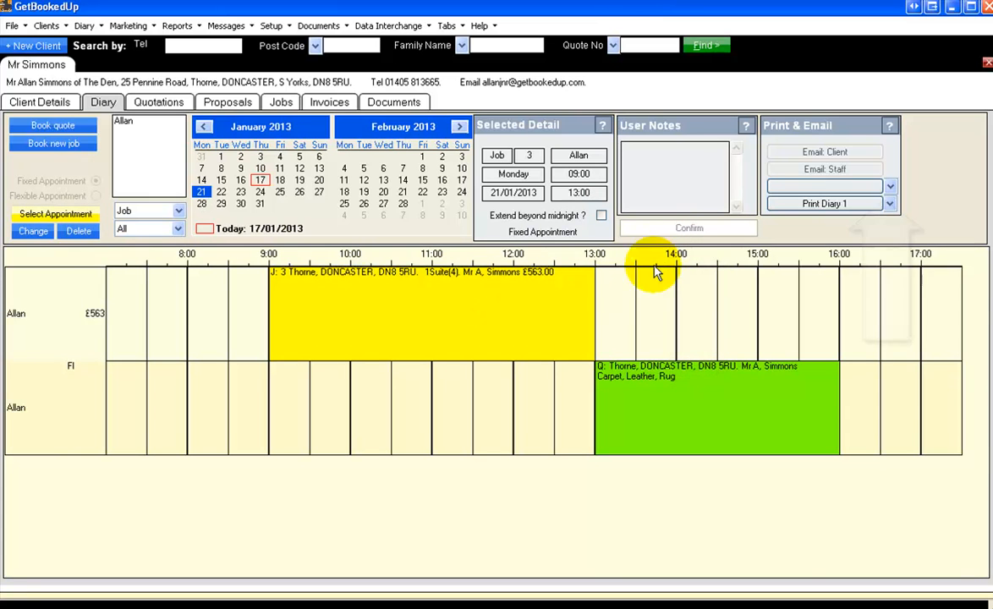
Choose the Job Card Logo report for the booked appointment and open its print preview.
click(893, 188)
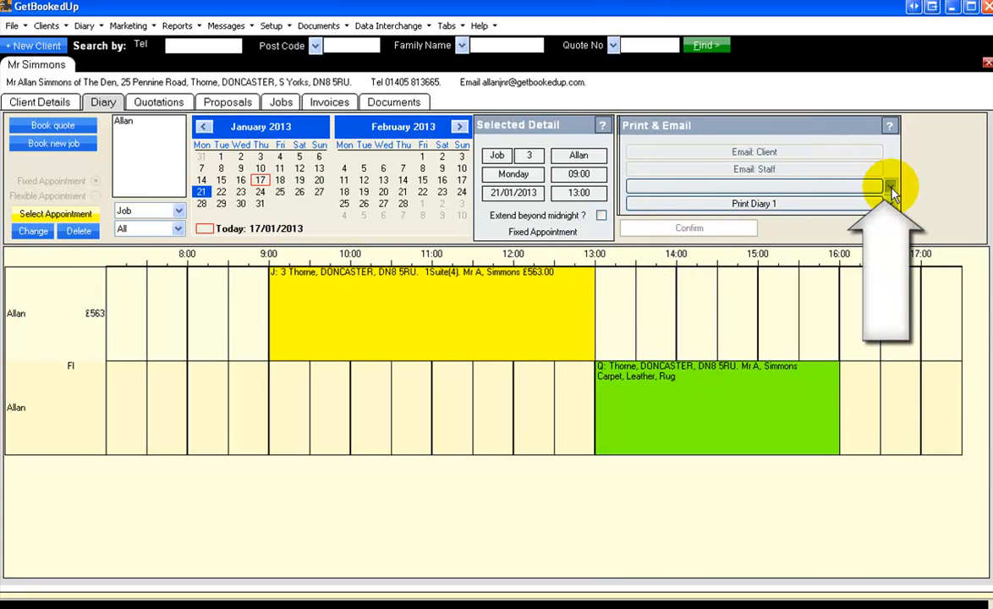
click(892, 188)
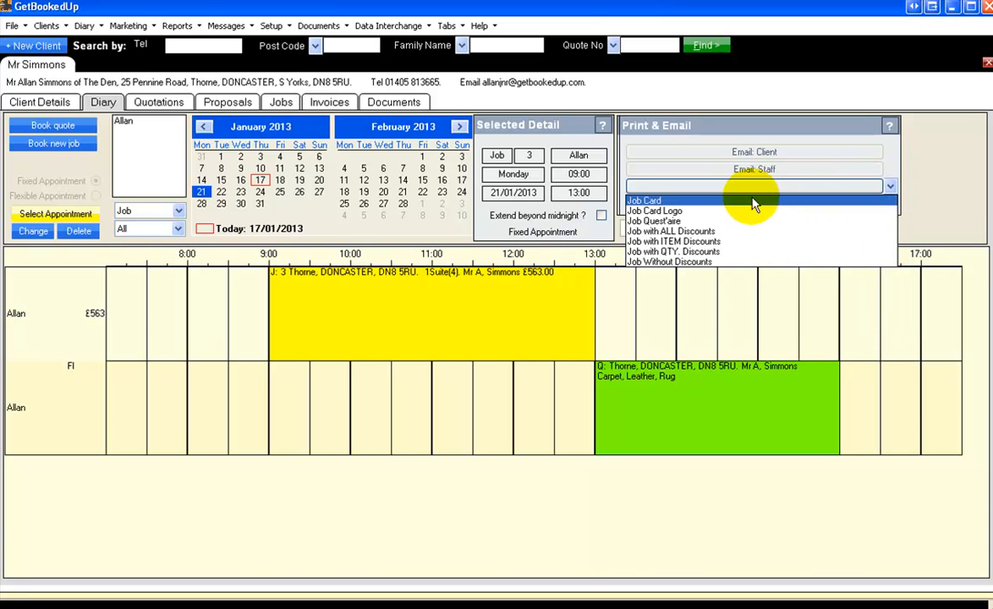
click(663, 211)
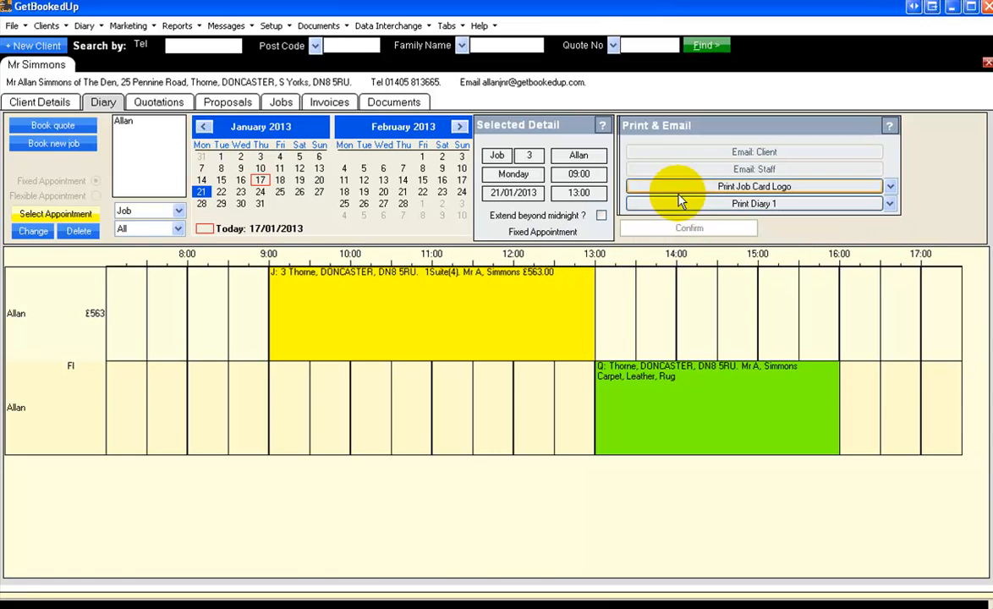
click(687, 192)
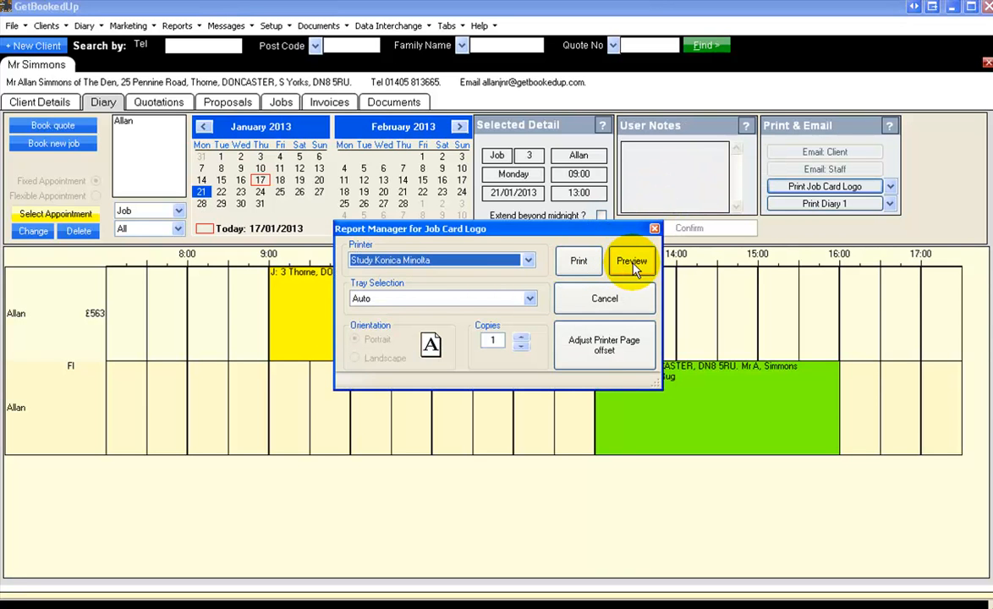
click(633, 262)
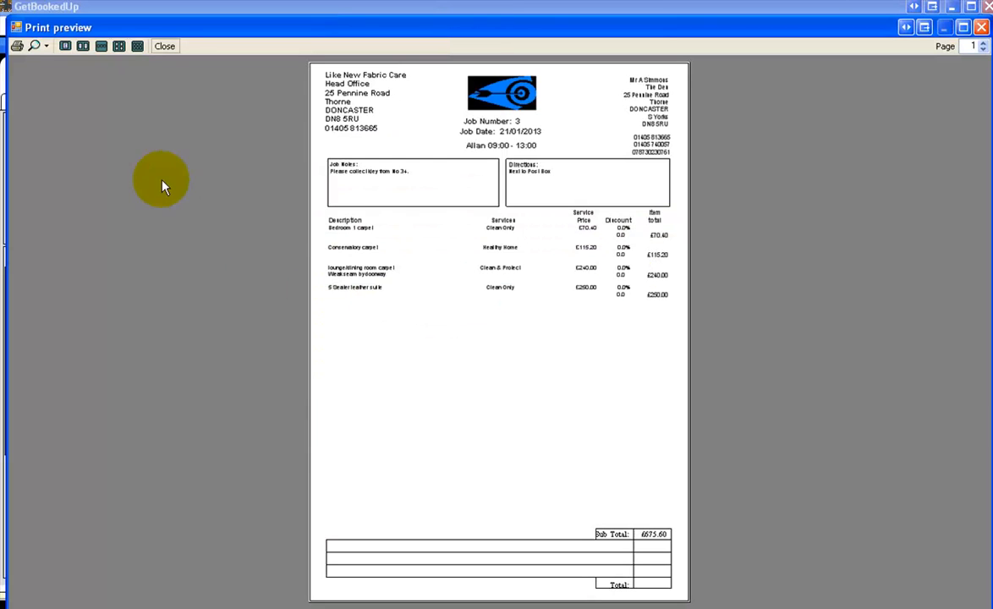
Review the whole job card preview at 100% zoom, including the totals, close it and return to the client's job summary.
click(46, 45)
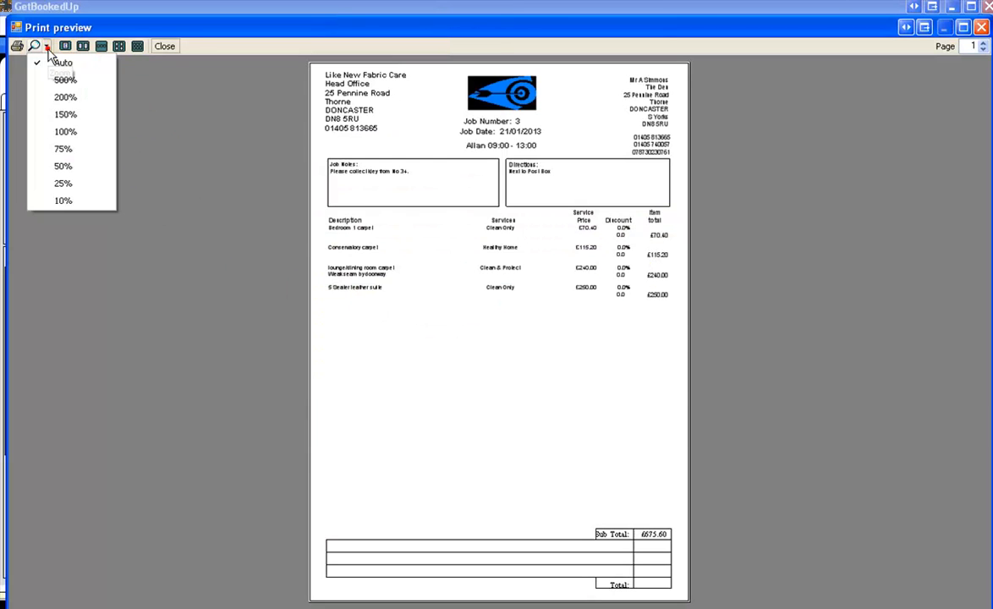
click(60, 132)
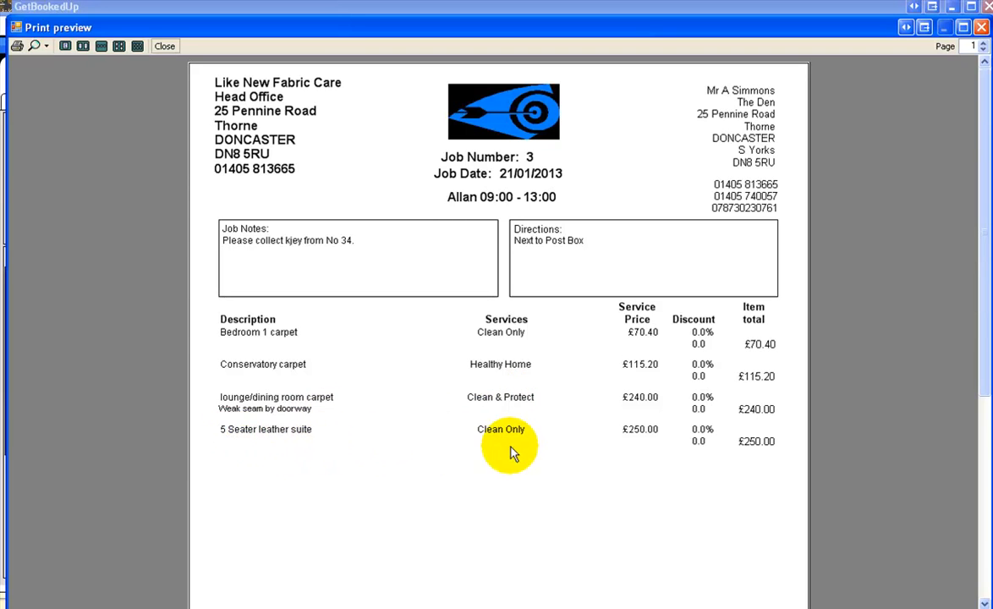
drag(981, 337, 969, 572)
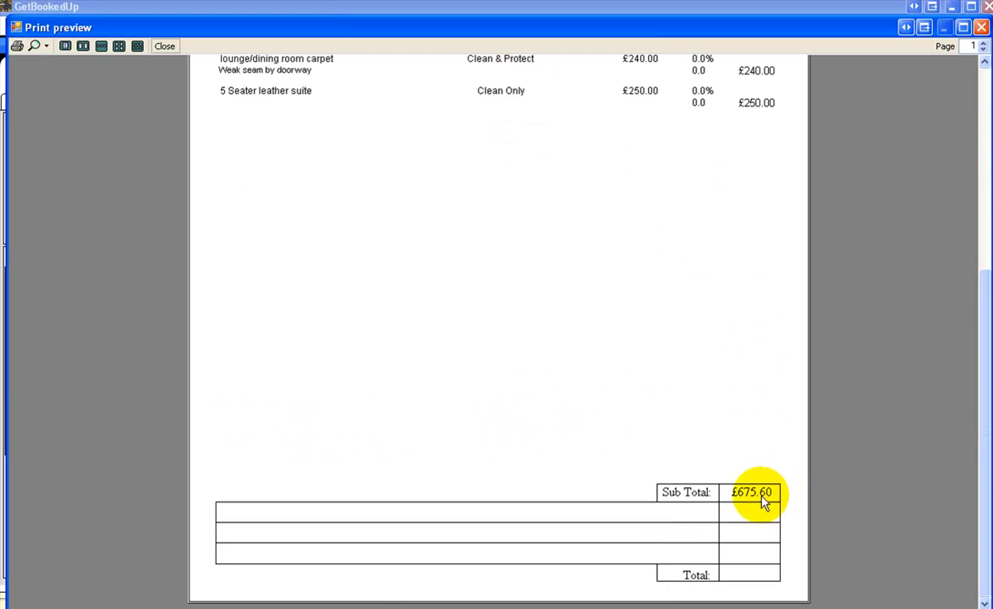
drag(989, 516, 975, 304)
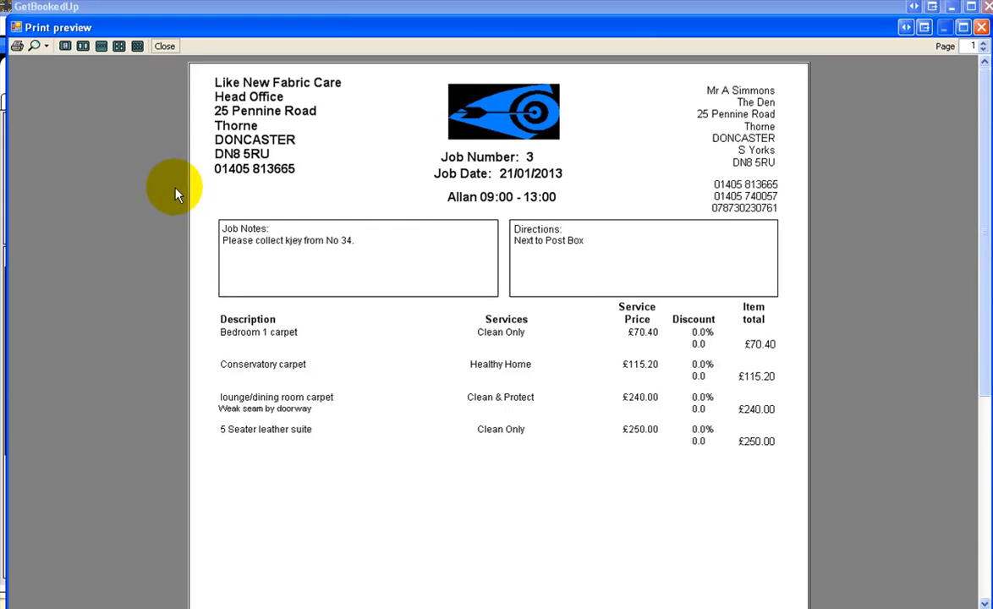
click(164, 46)
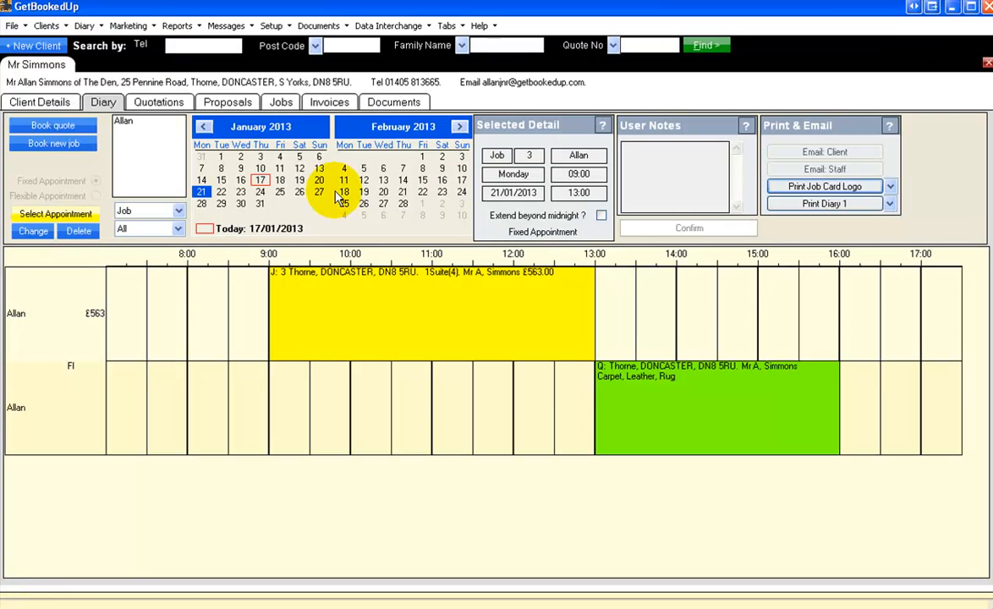
click(280, 103)
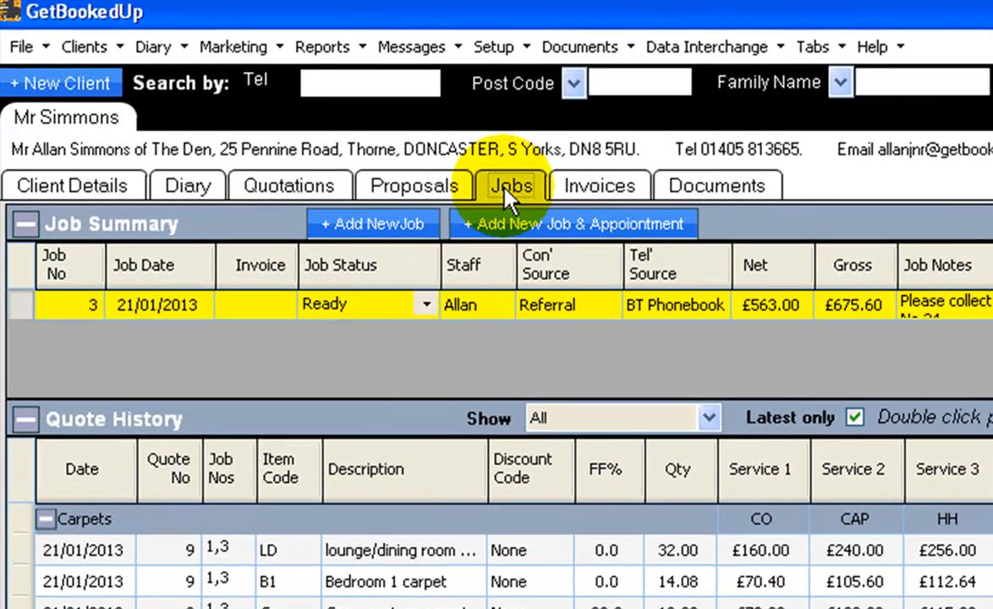